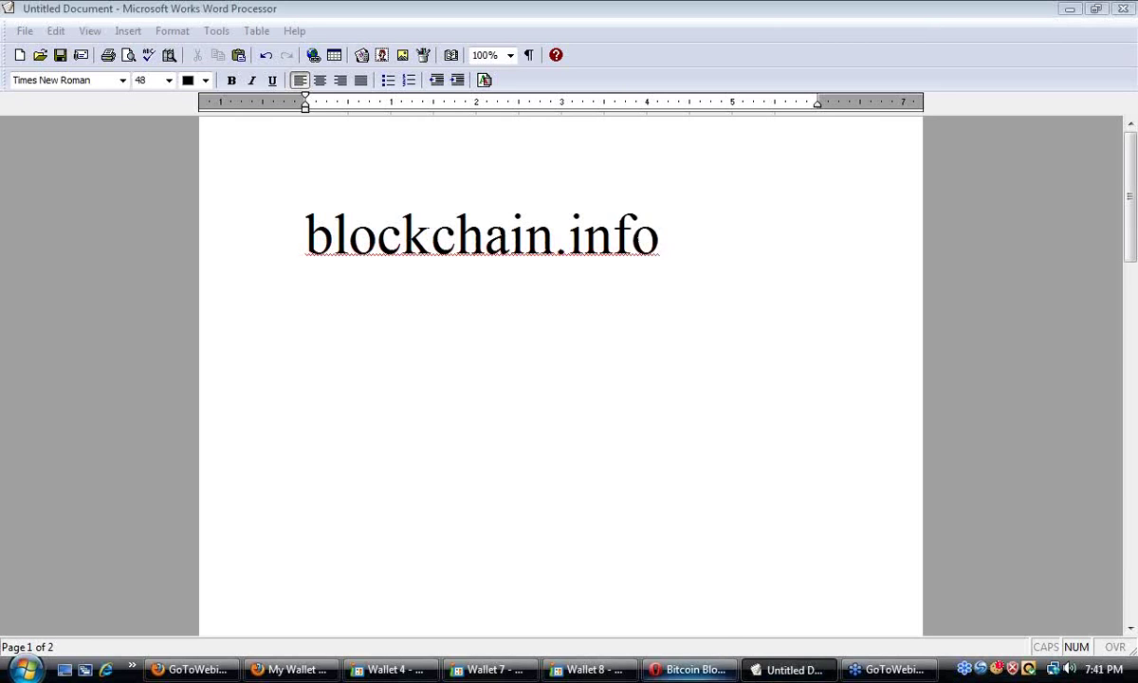
# Bring the Opera browser forward and open Blockchain.info's My Wallet section
pyautogui.click(693, 670)
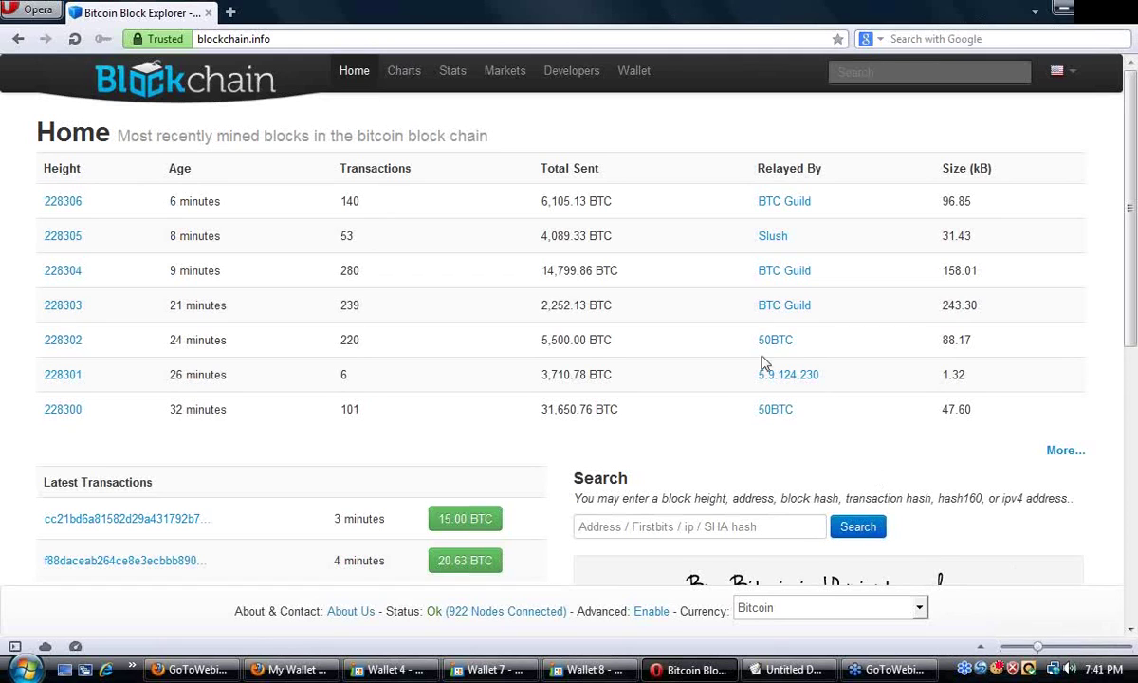
pyautogui.click(642, 82)
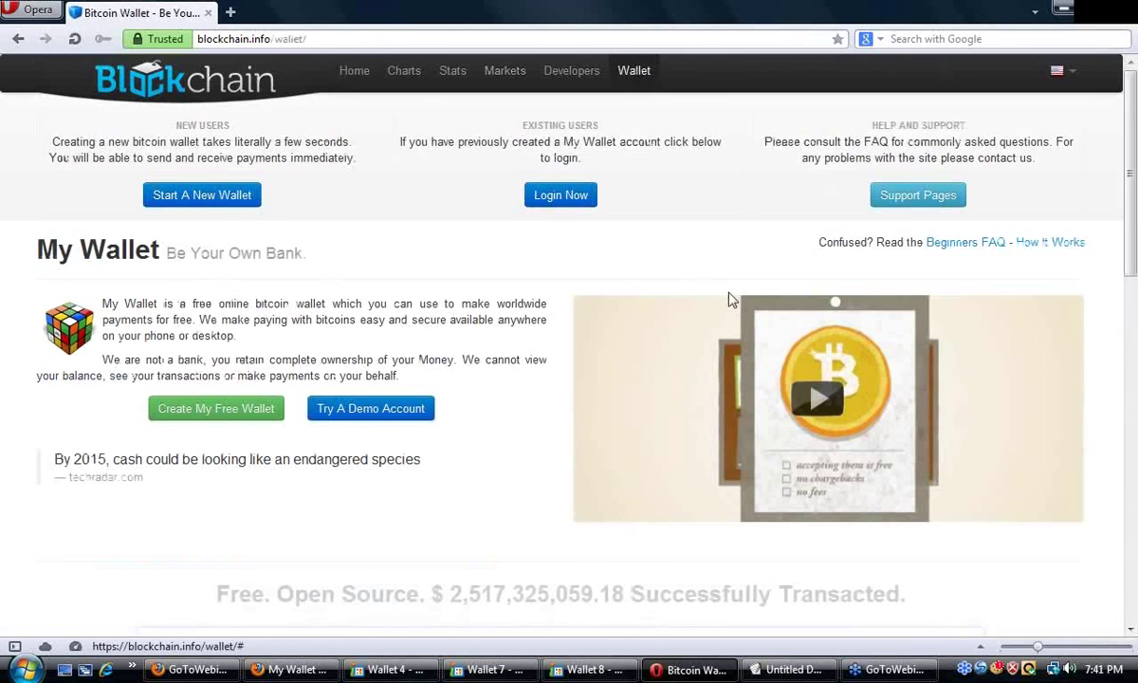
pyautogui.click(217, 198)
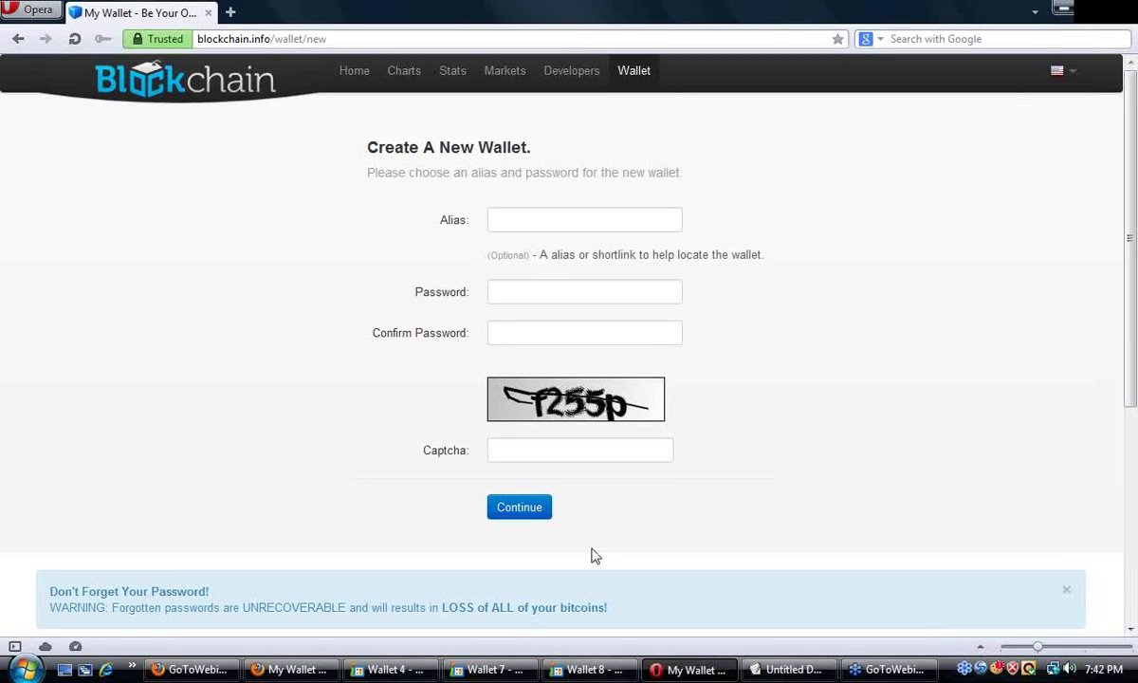
pyautogui.moveTo(389, 670)
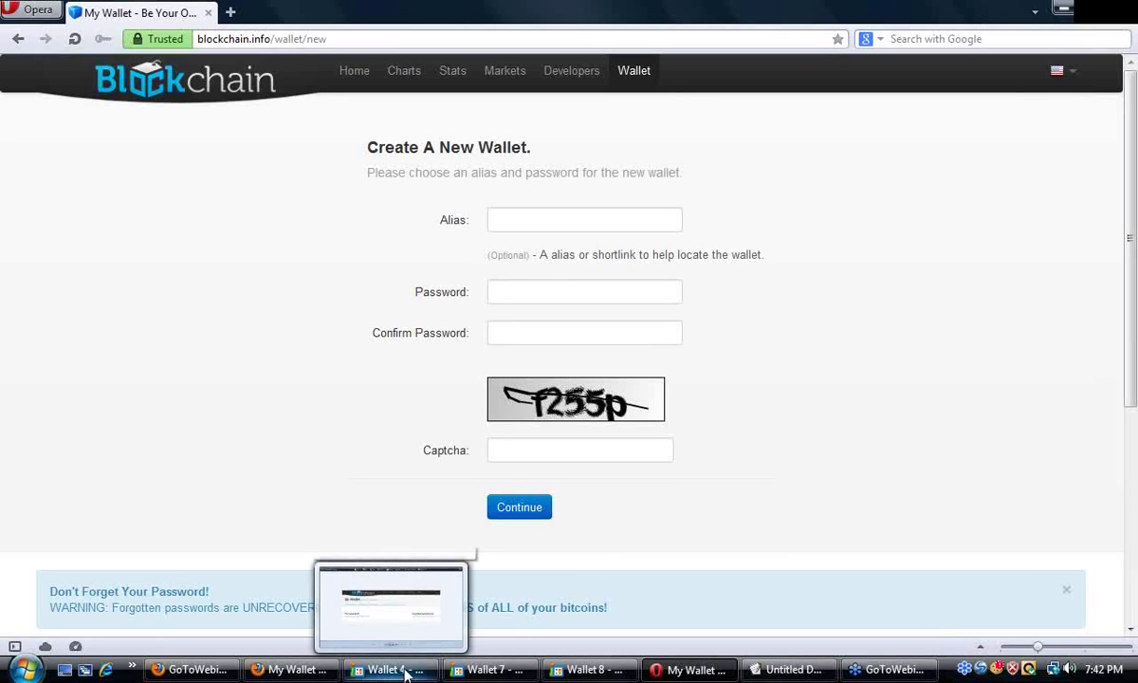
pyautogui.click(406, 672)
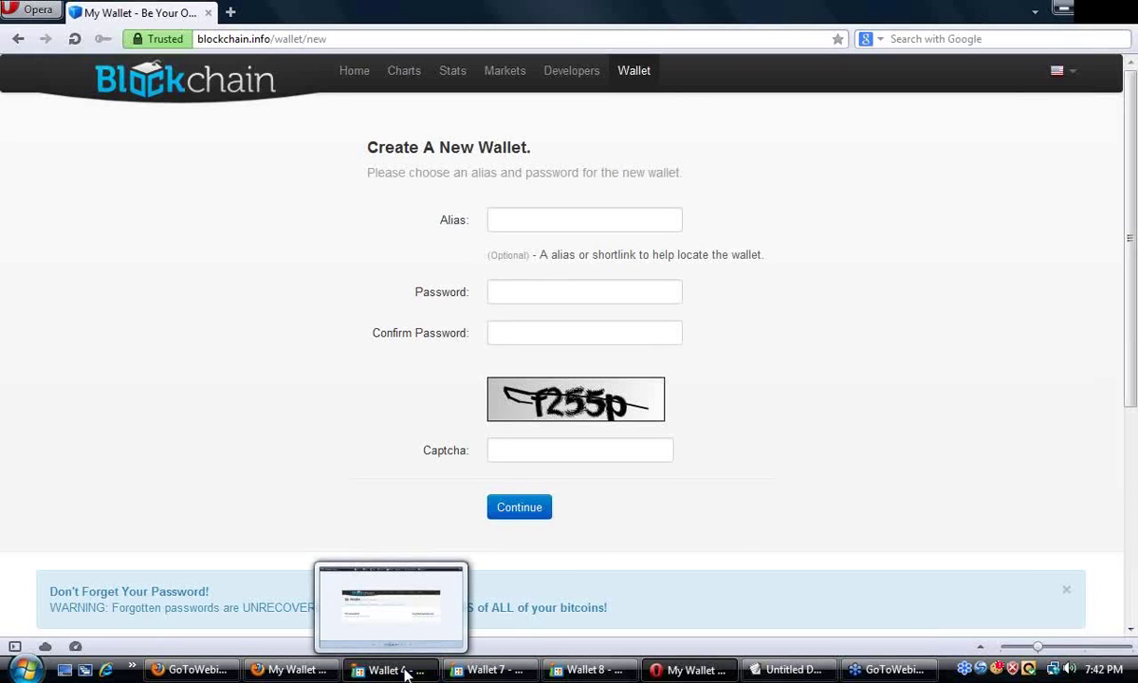
# Show the Wallet 4 screenshot of the My Wallet 'Welcome Back' login page
pyautogui.click(406, 671)
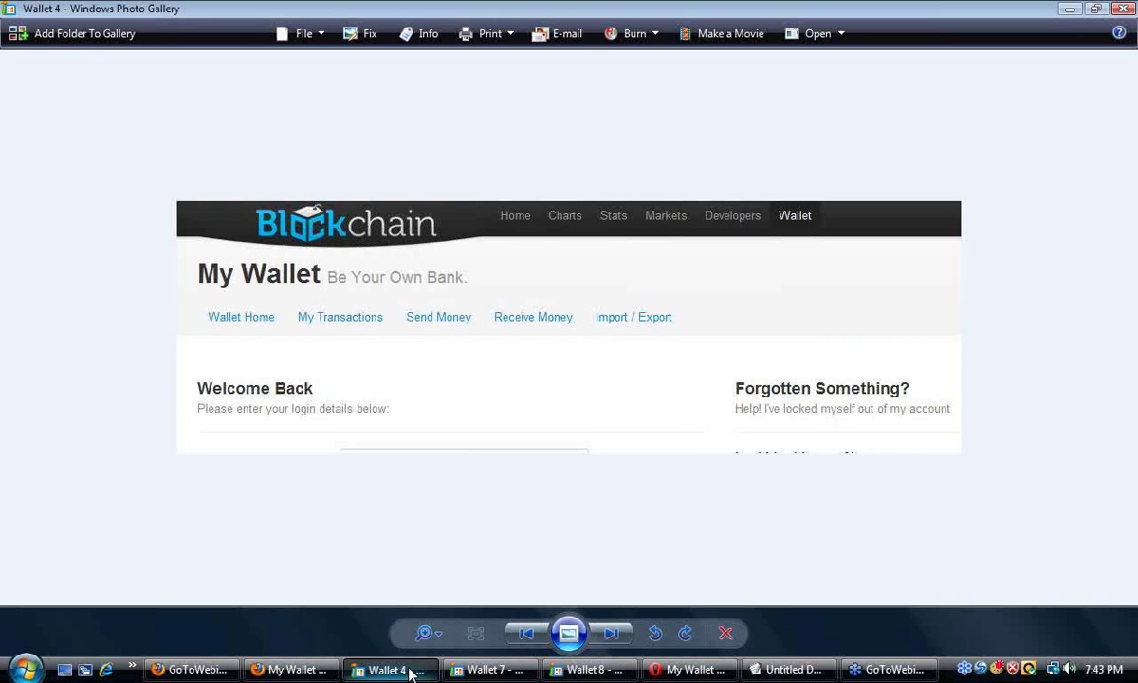
# Return to the new wallet's home page in Firefox and highlight its Bitcoin address
pyautogui.click(278, 672)
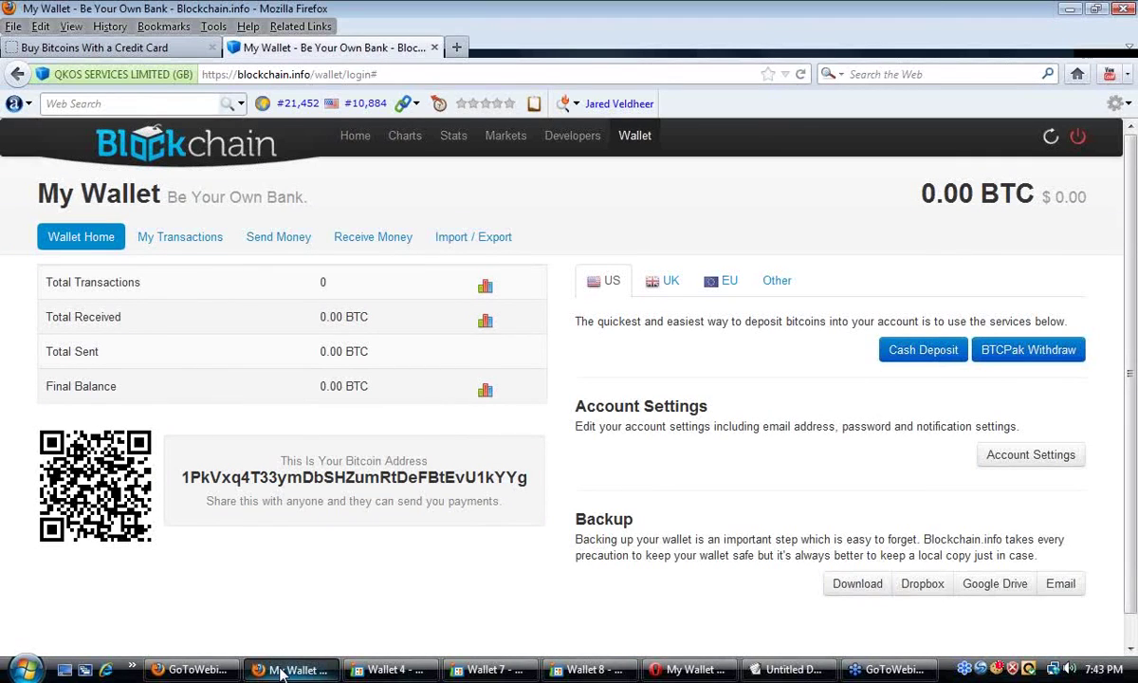
pyautogui.moveTo(527, 477); pyautogui.dragTo(184, 483)
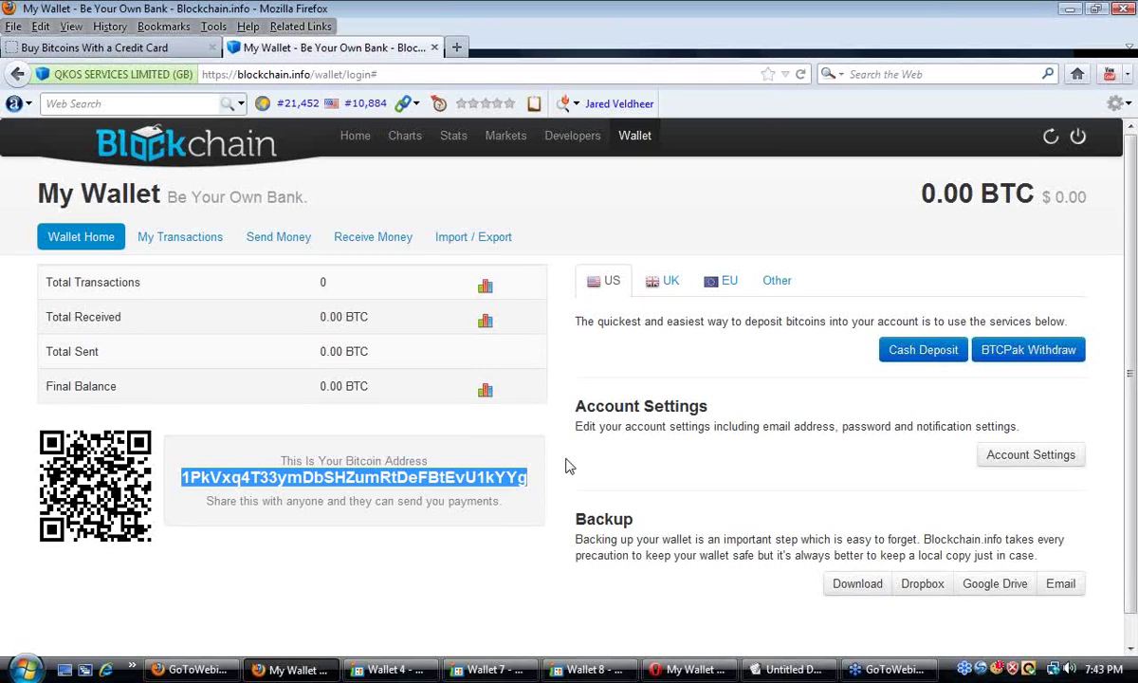
pyautogui.click(645, 224)
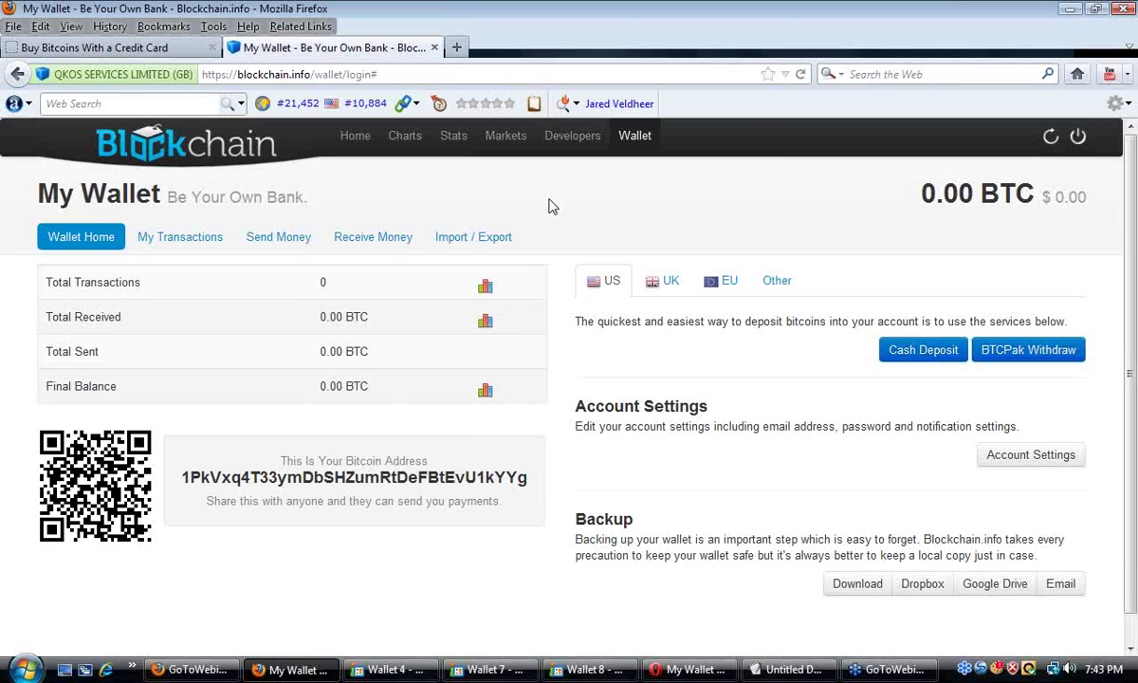
# Enter $100.00 in the BitInstant cash deposit form and view the Wallet 7 confirmation
pyautogui.click(927, 350)
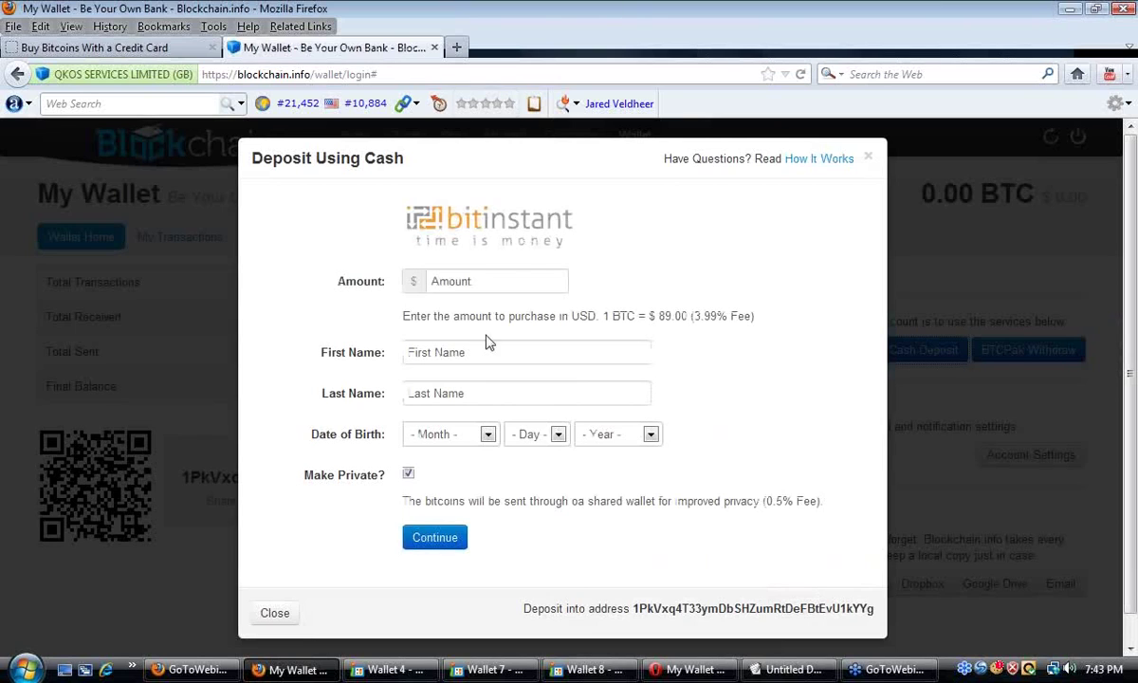
pyautogui.click(448, 276)
pyautogui.write('1')
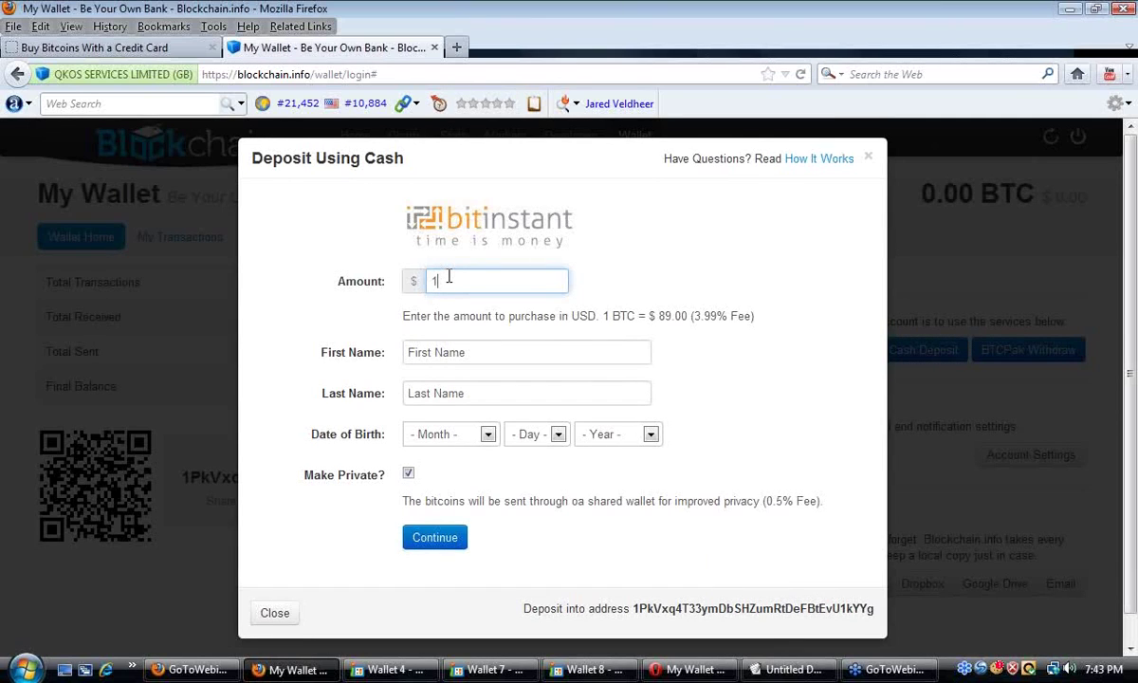
pyautogui.write('00.0')
pyautogui.write('0')
pyautogui.click(489, 670)
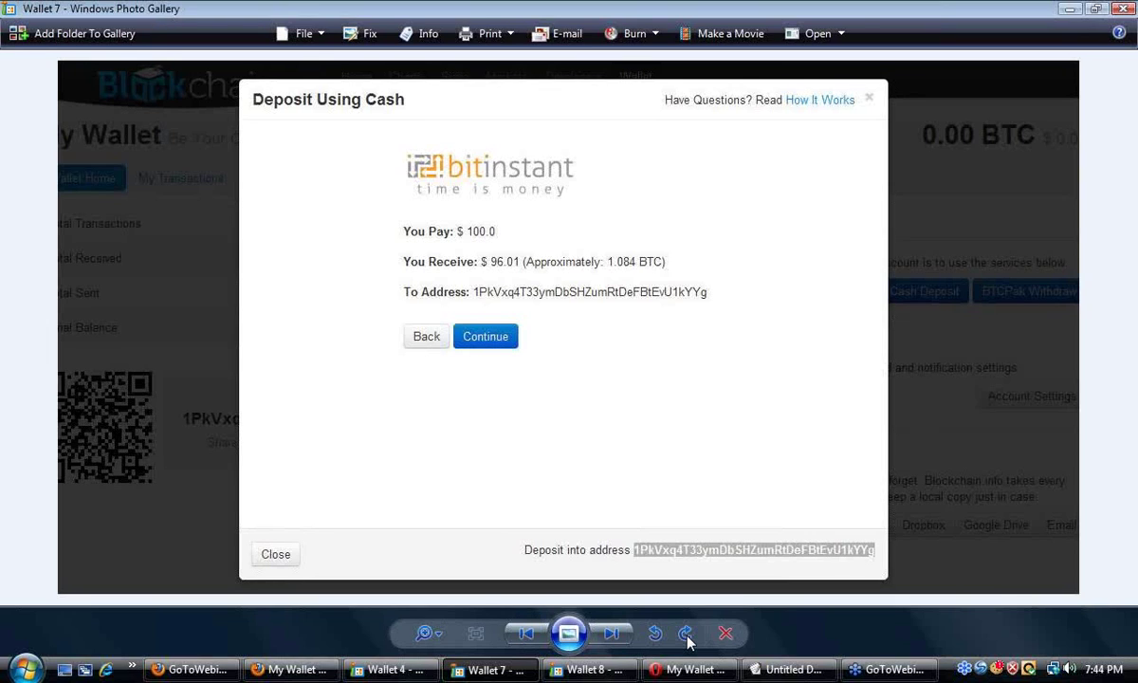
# Display the Wallet 8 screenshot of ZipZap's $100.00 order verification page
pyautogui.click(595, 670)
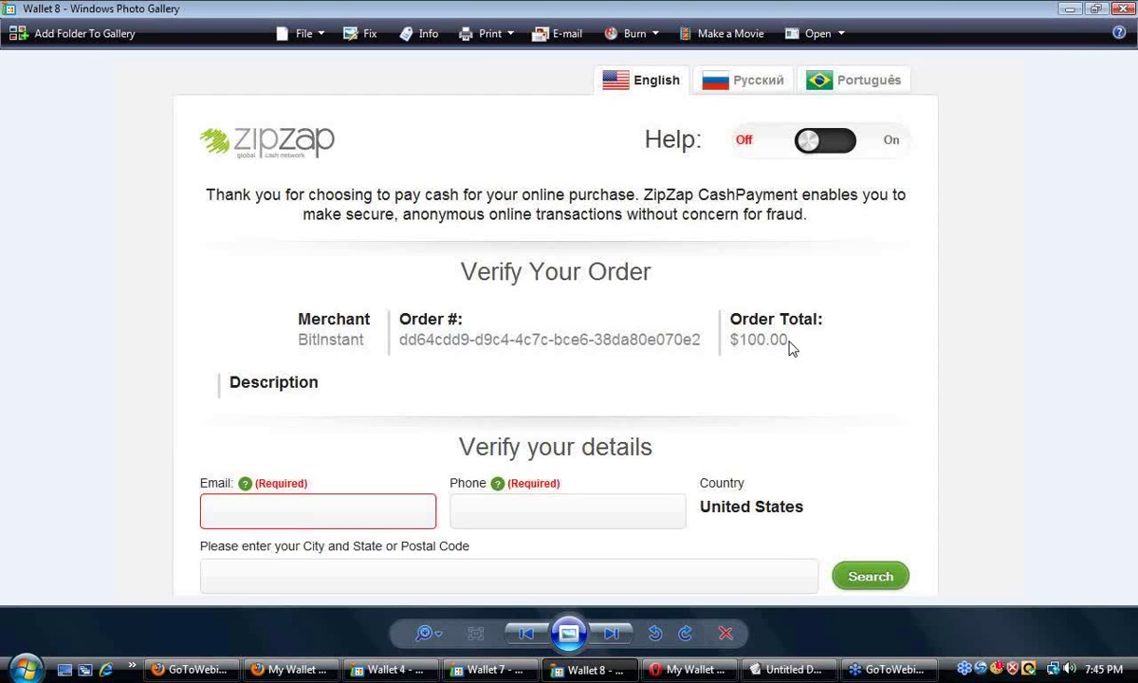
# Bring the Works document showing 'blockchain.info' back to the front
pyautogui.click(806, 670)
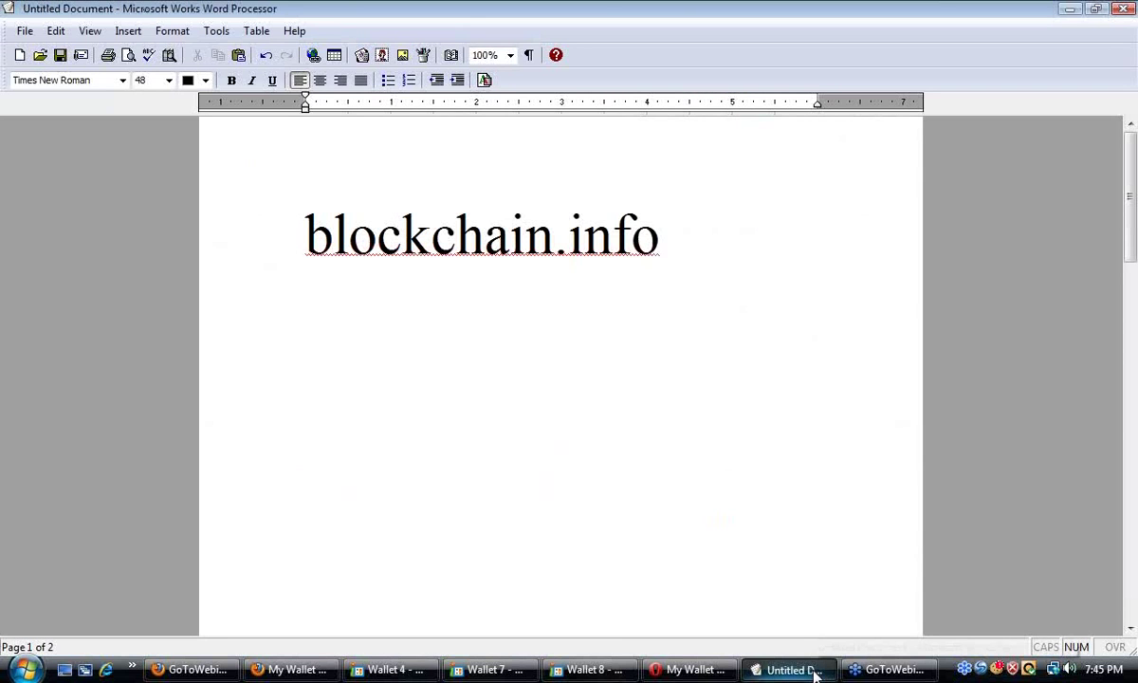